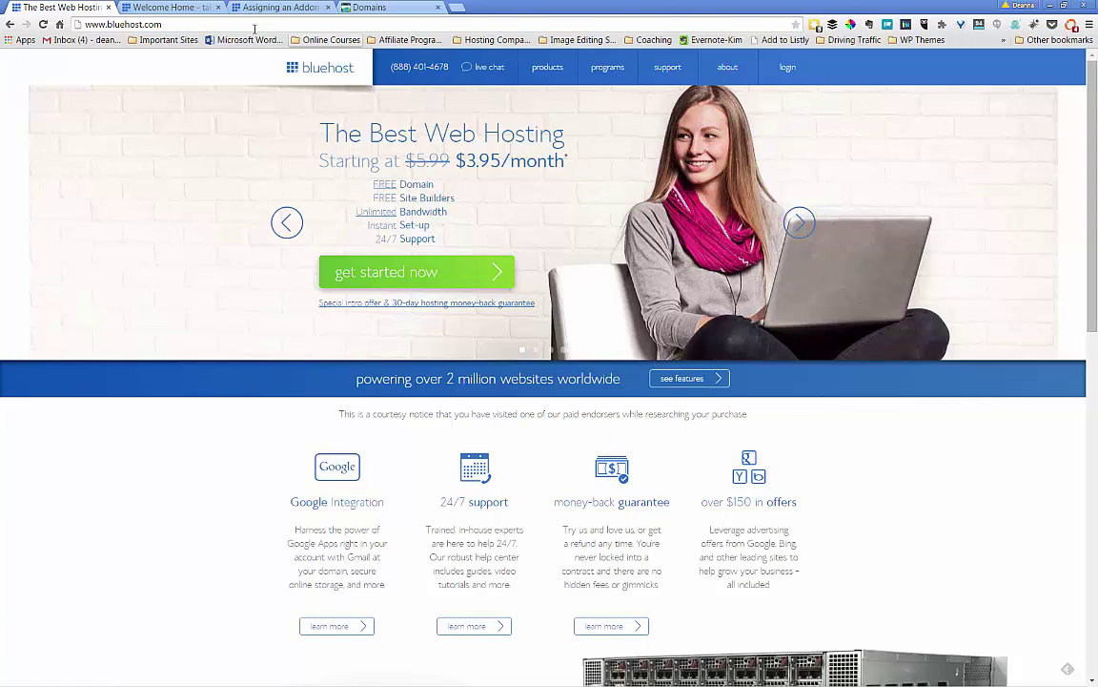
- In the Bluehost account, open the domain assignment form and enter yourdiymarketing.com as a domain not already associated with the account
{"action": "left_click", "coordinate": [186, 11]}
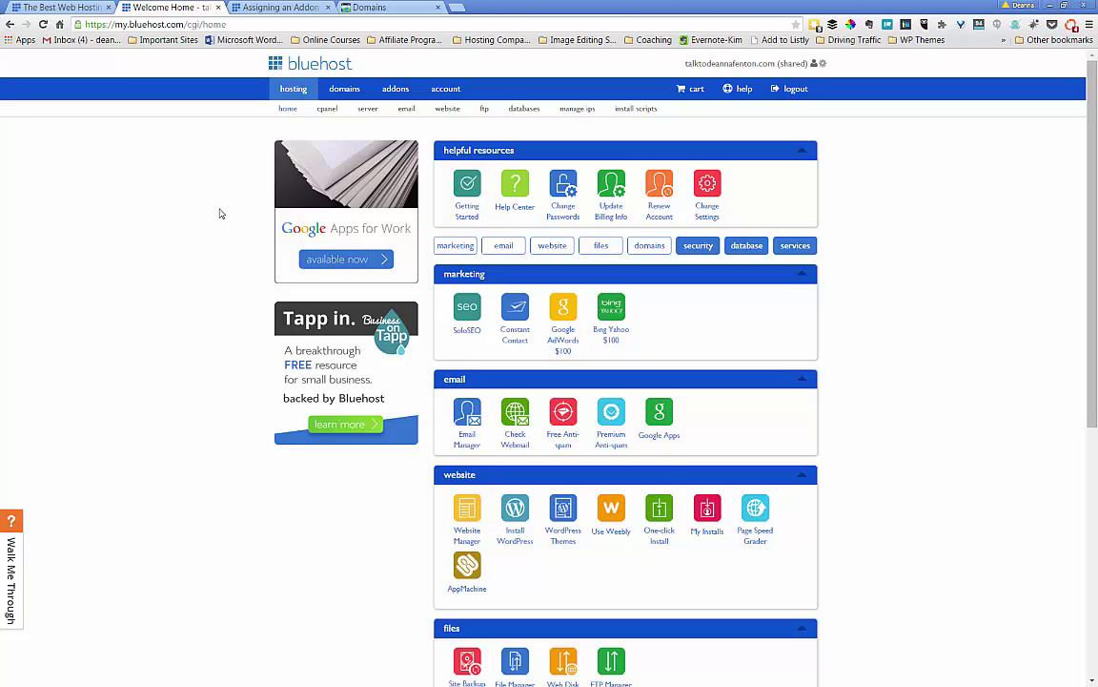
{"action": "left_click", "coordinate": [344, 89]}
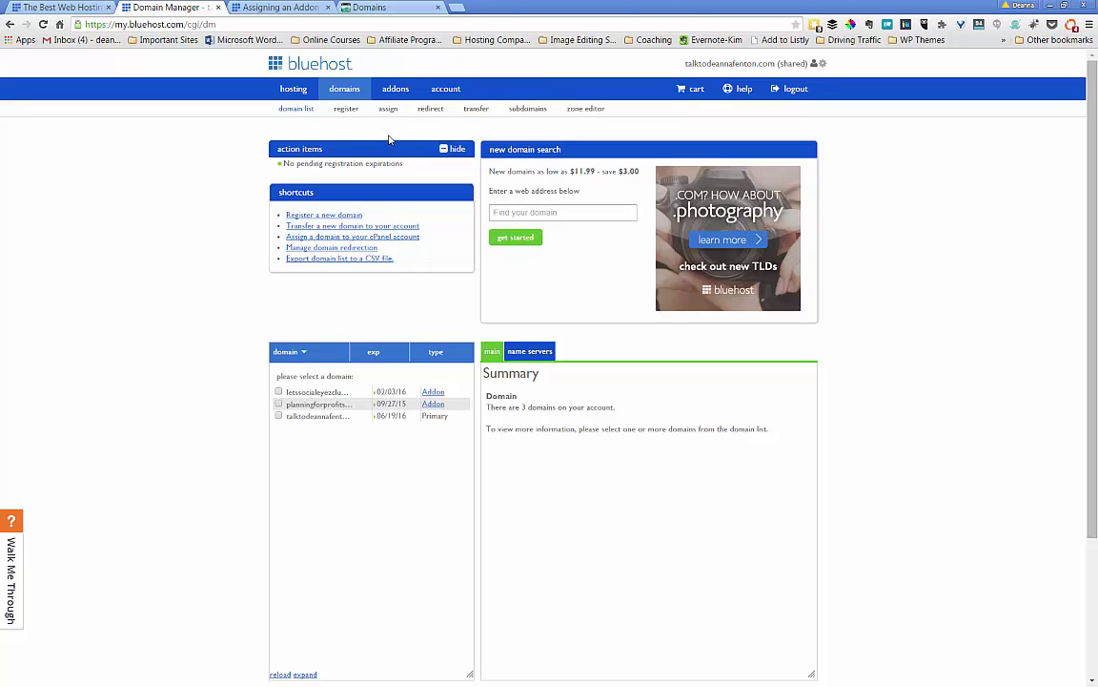
{"action": "left_click", "coordinate": [394, 90]}
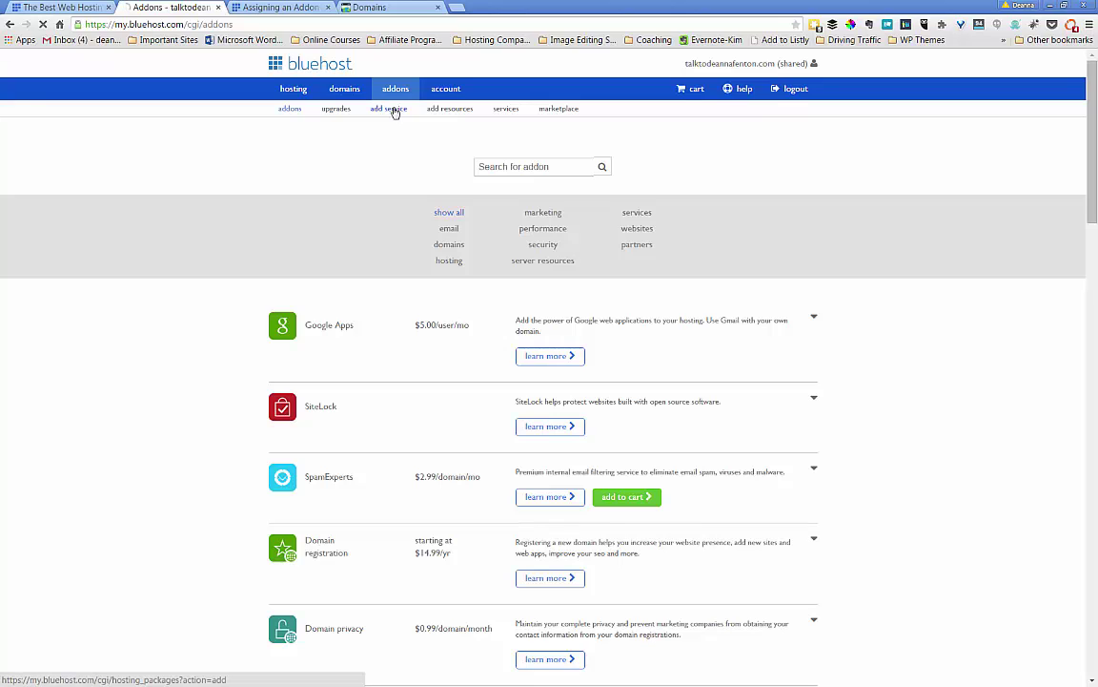
{"action": "left_click", "coordinate": [395, 110]}
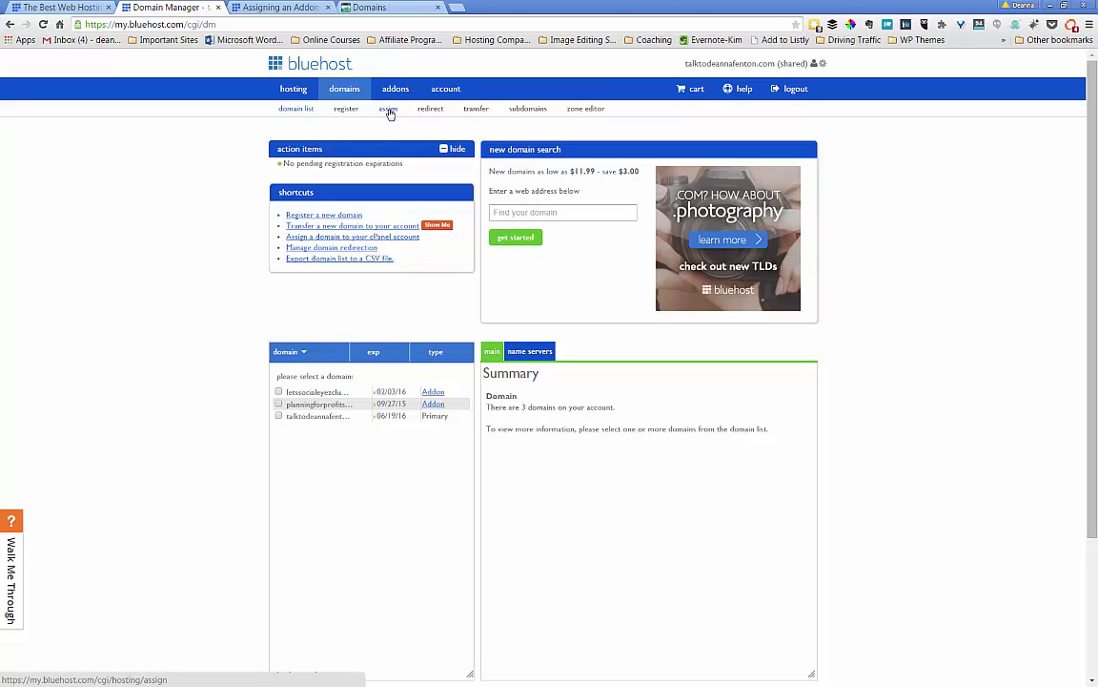
{"action": "left_click", "coordinate": [389, 111]}
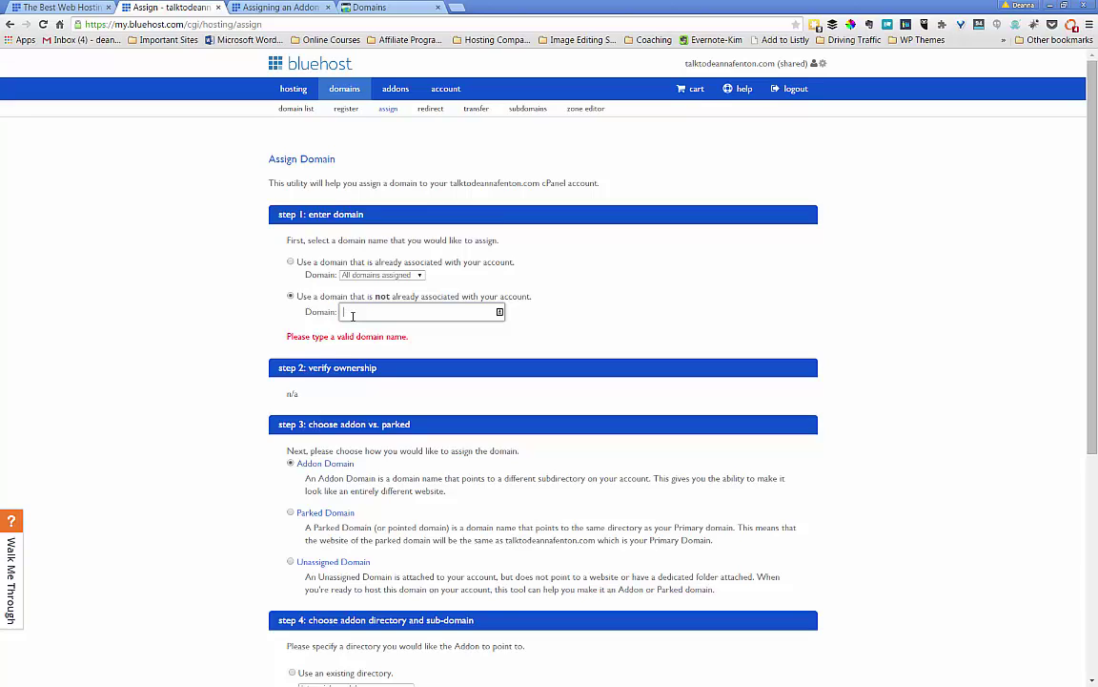
{"action": "type", "text": "yourdiymarketing.com"}
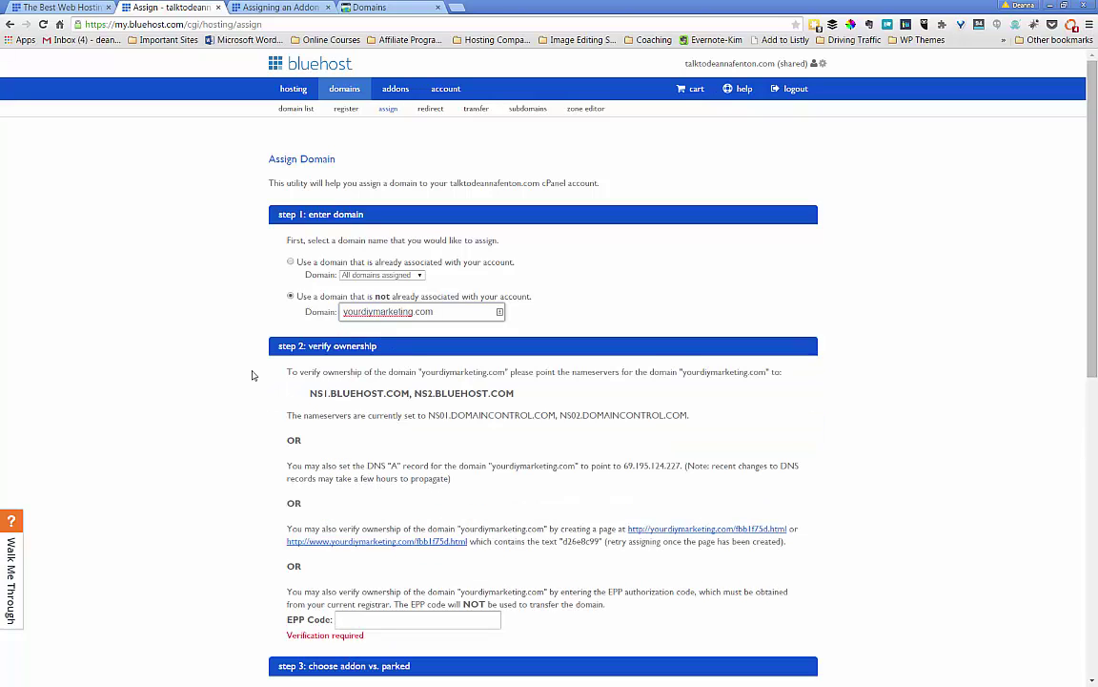
{"action": "scroll", "coordinate": [250, 375], "scroll_direction": "down", "scroll_amount": 1}
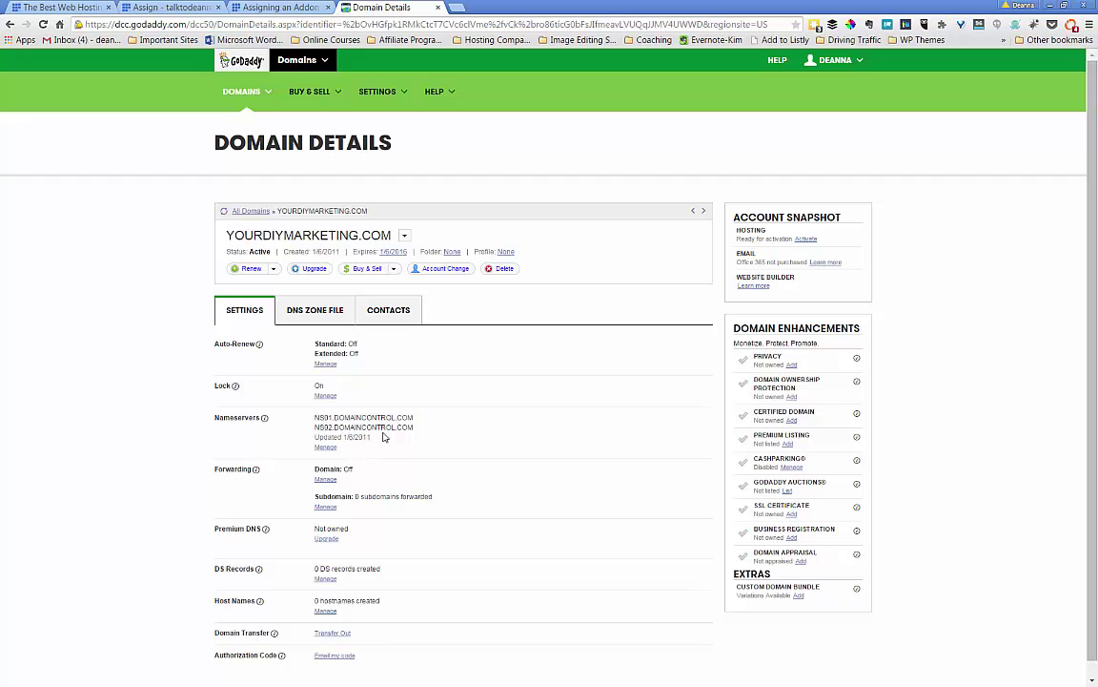
- In GoDaddy's details for YOURDIYMARKETING.COM, request the authorization code and send it to the administrative email address
{"action": "scroll", "coordinate": [372, 515], "scroll_direction": "down", "scroll_amount": 1}
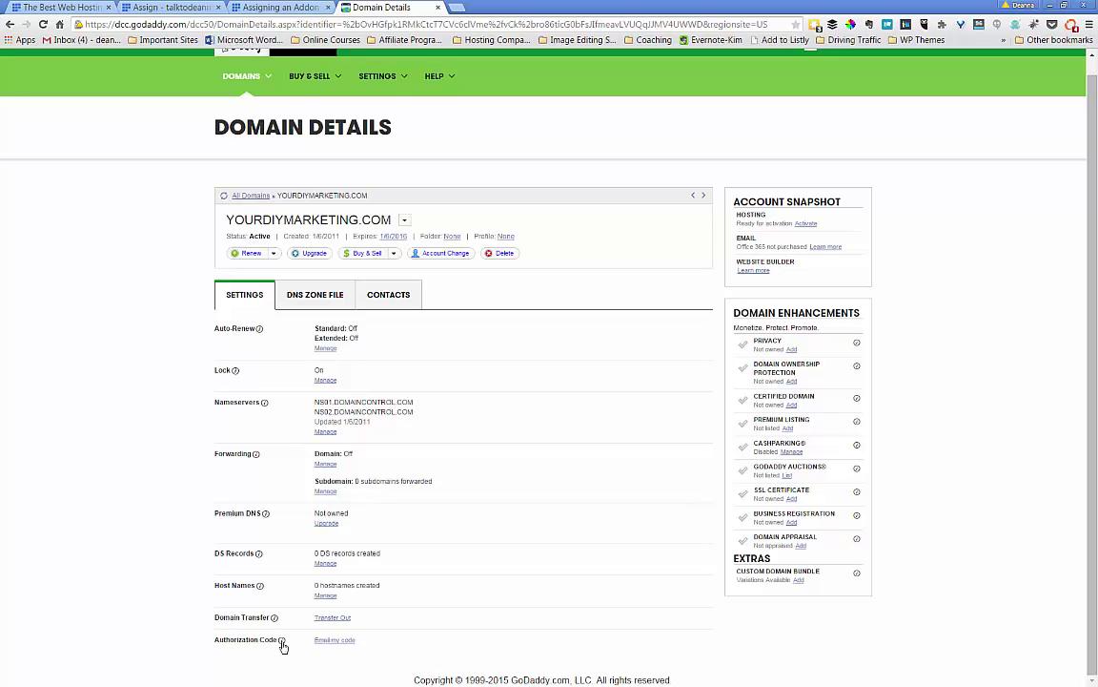
{"action": "left_click", "coordinate": [333, 648]}
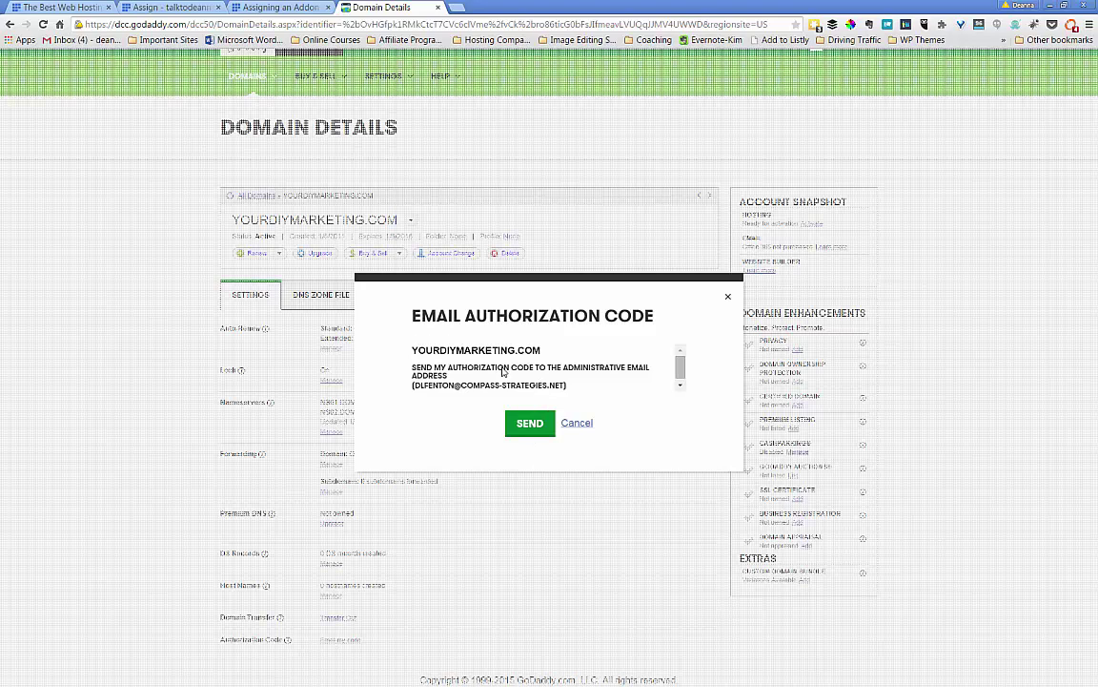
{"action": "left_click", "coordinate": [530, 423]}
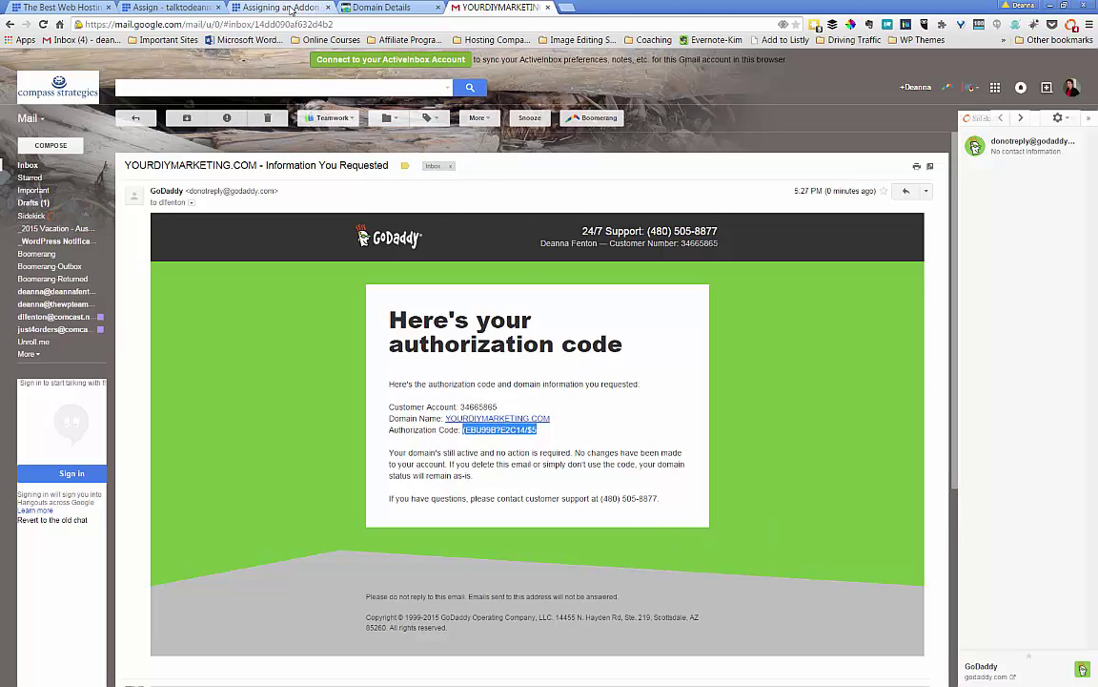
- Return to Bluehost's domain assignment form and paste the copied authorization code as plain text into the EPP Code field
{"action": "left_click", "coordinate": [291, 11]}
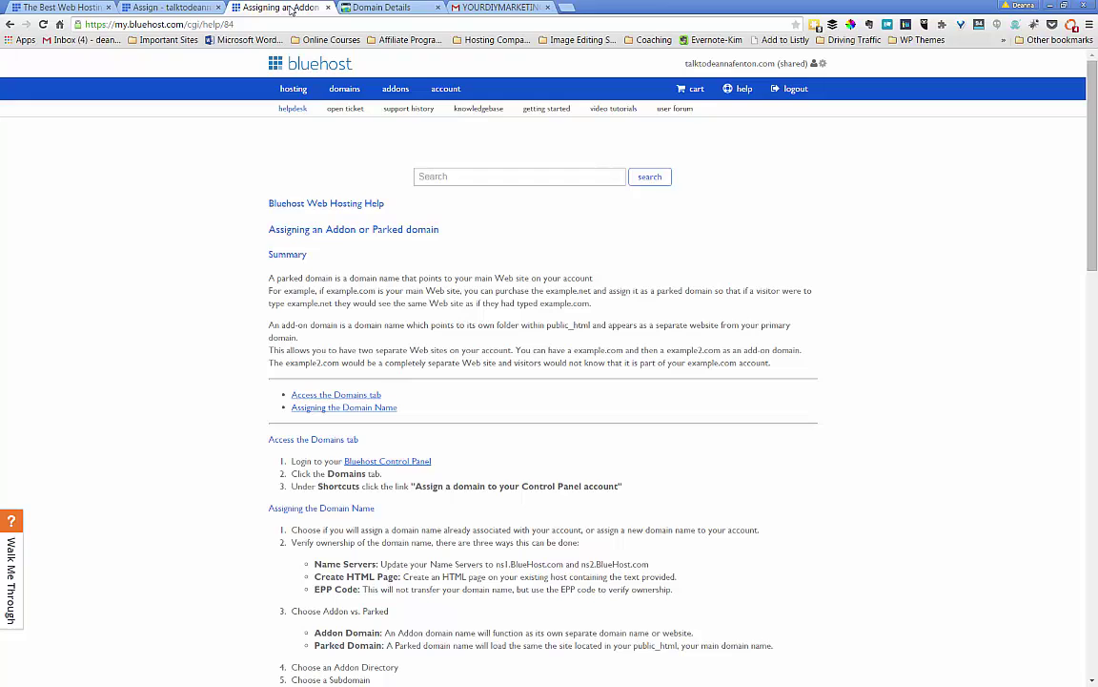
{"action": "left_click", "coordinate": [177, 8]}
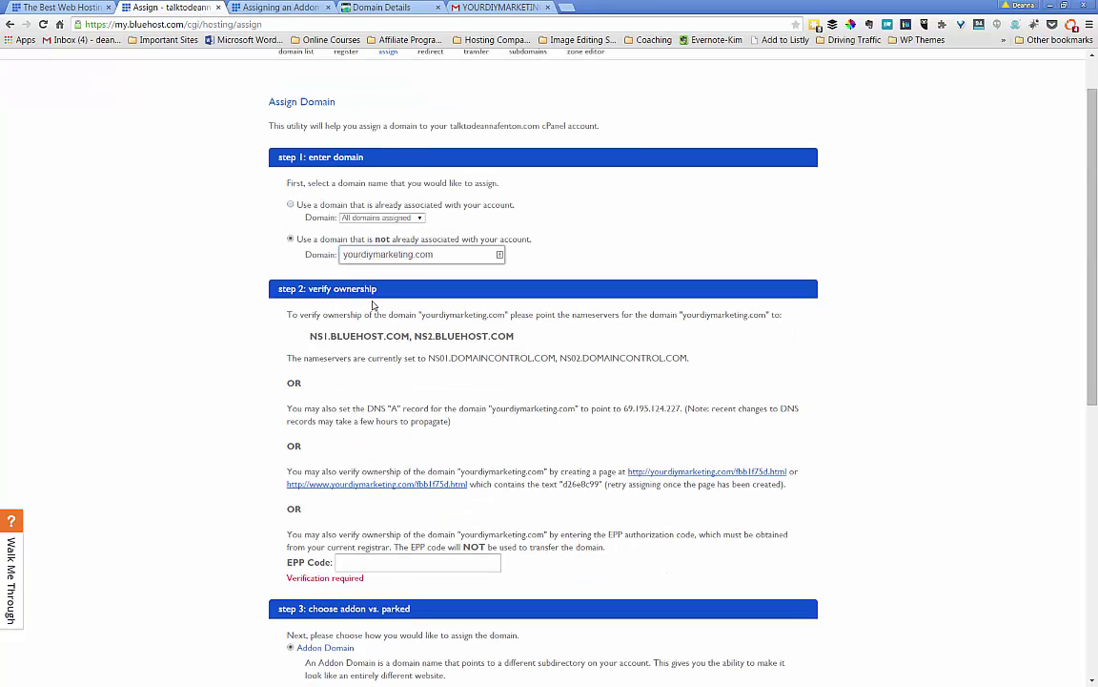
{"action": "scroll", "coordinate": [239, 472], "scroll_direction": "down", "scroll_amount": 1}
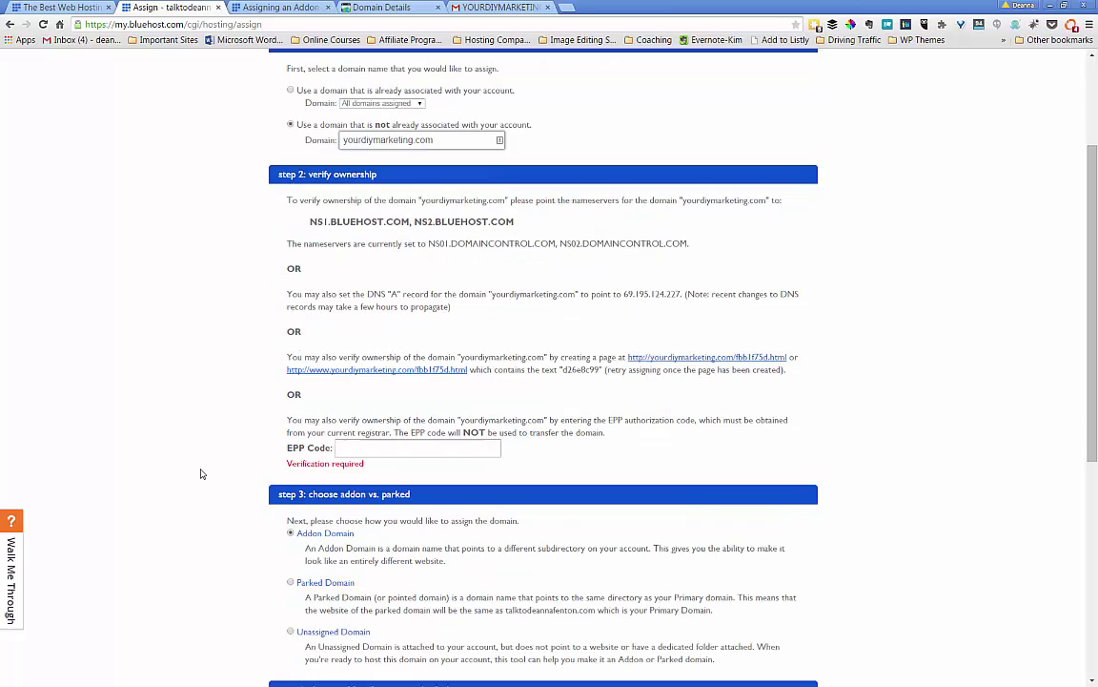
{"action": "right_click", "coordinate": [346, 449]}
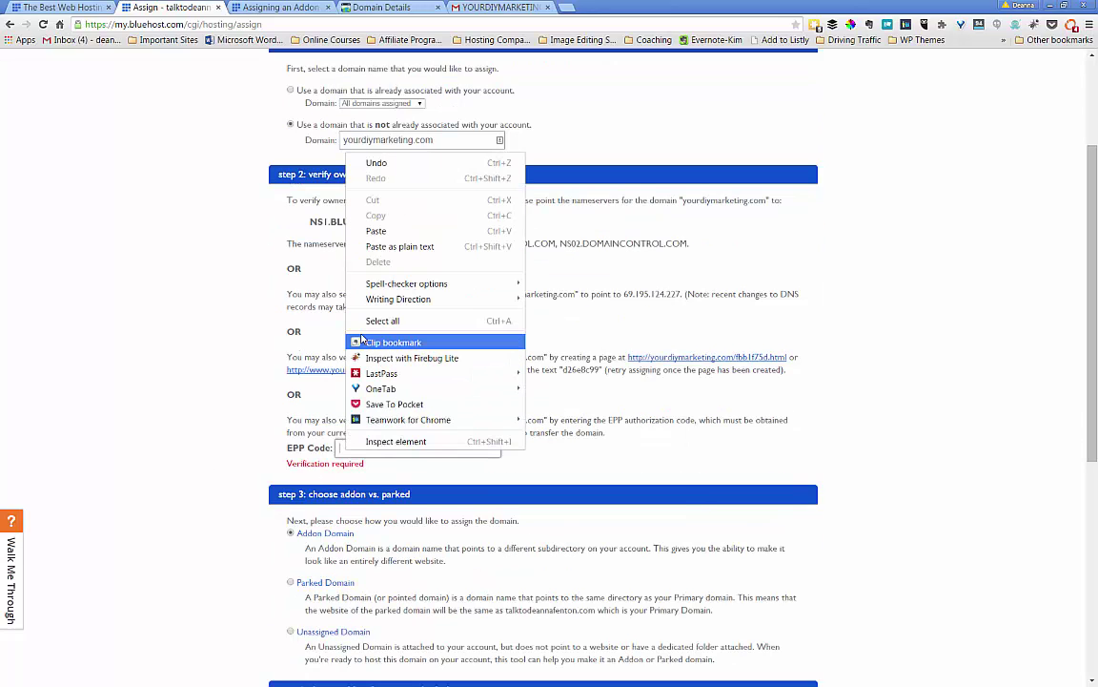
{"action": "left_click", "coordinate": [400, 246]}
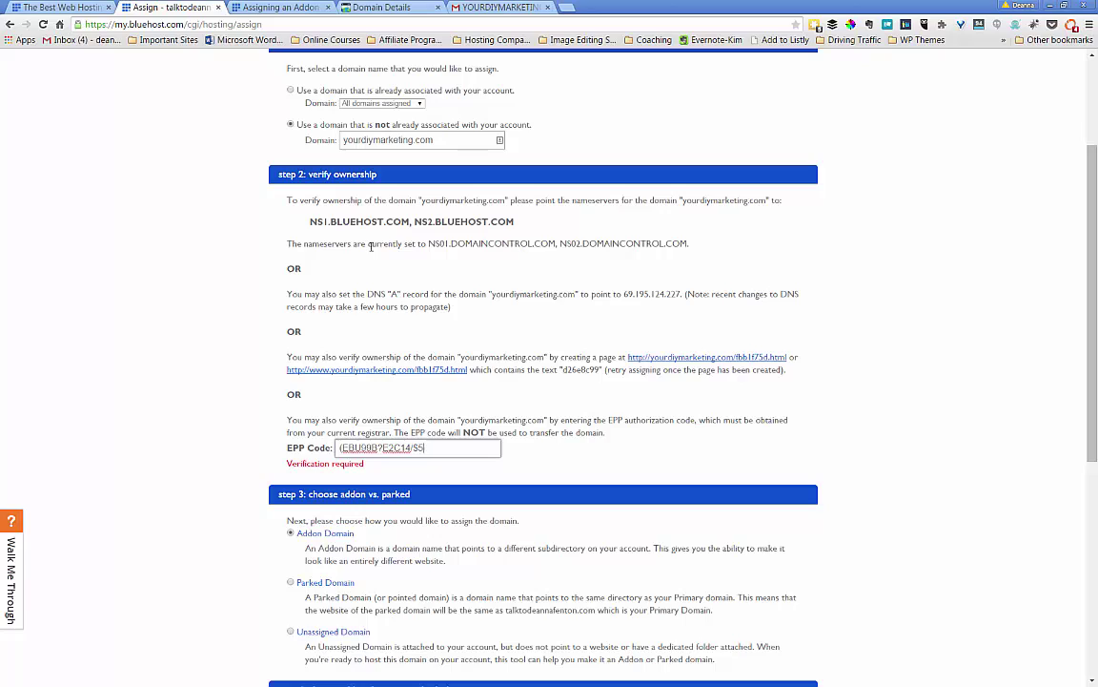
{"action": "left_click", "coordinate": [529, 451]}
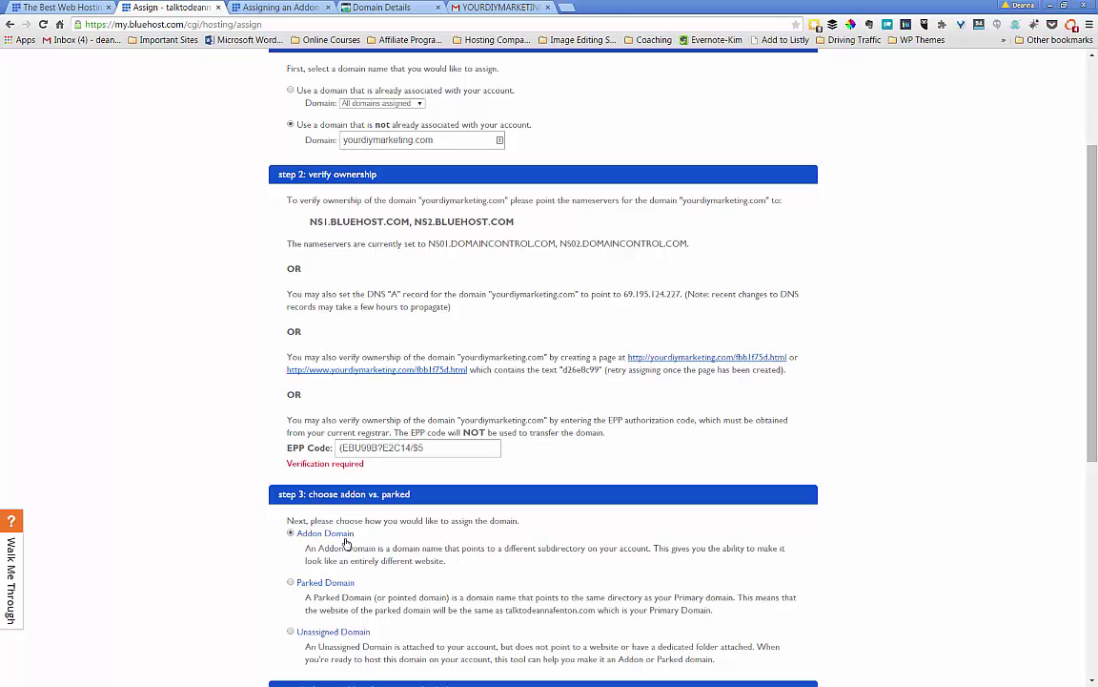
- Assign the domain as an Addon Domain with the new directory and sub-domain both named yourdiymarketing
{"action": "scroll", "coordinate": [345, 542], "scroll_direction": "down", "scroll_amount": 3}
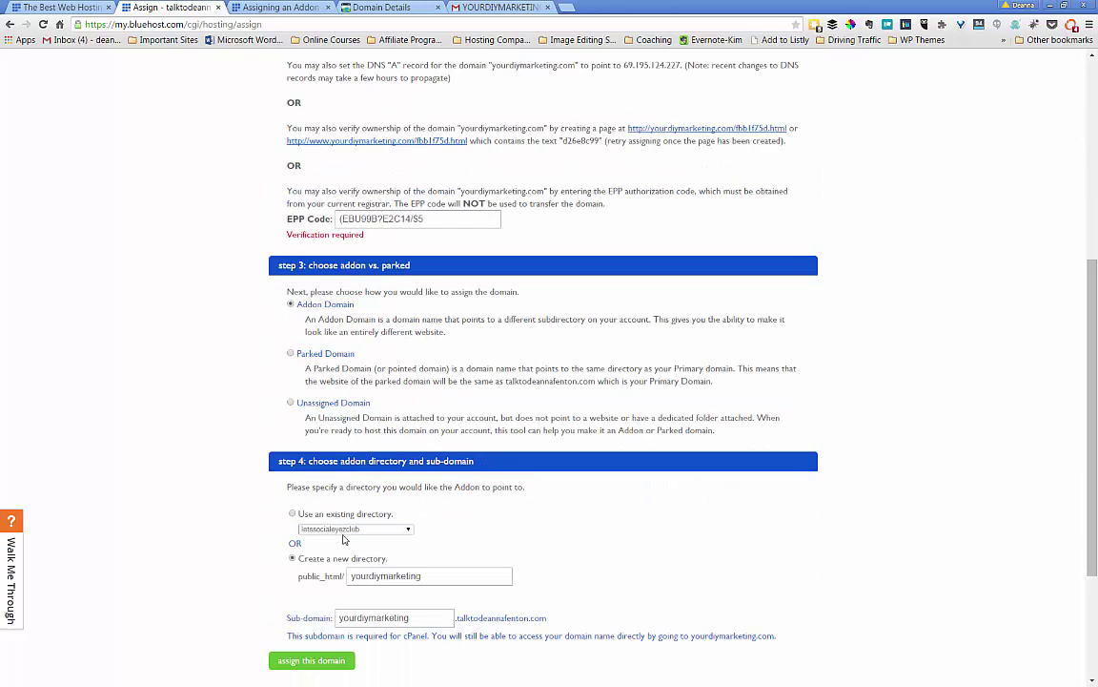
{"action": "scroll", "coordinate": [345, 542], "scroll_direction": "down", "scroll_amount": 1}
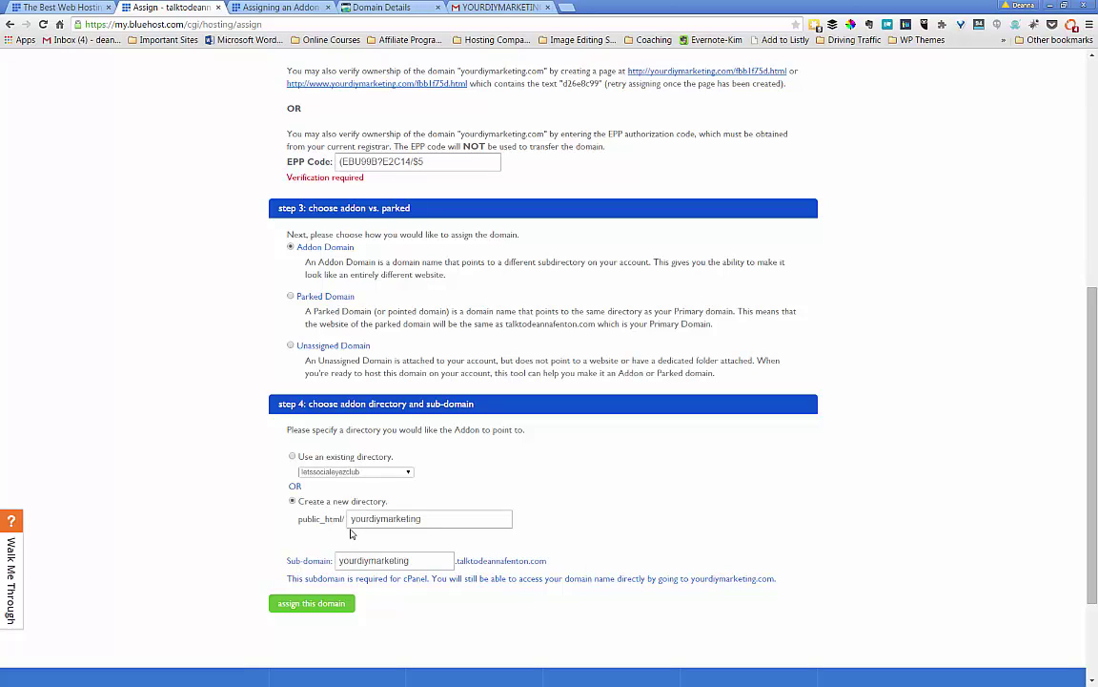
{"action": "left_click", "coordinate": [328, 605]}
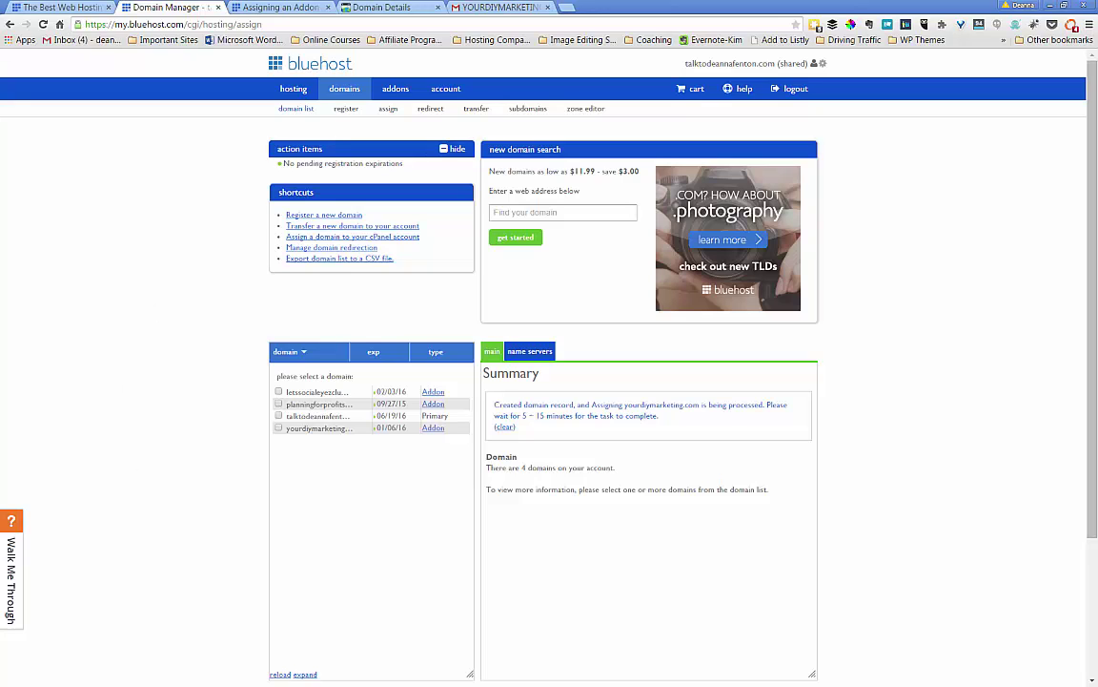
- Switch to GoDaddy, set the domain's nameserver setup type to Custom and open the entry form for custom nameservers
{"action": "left_click", "coordinate": [381, 8]}
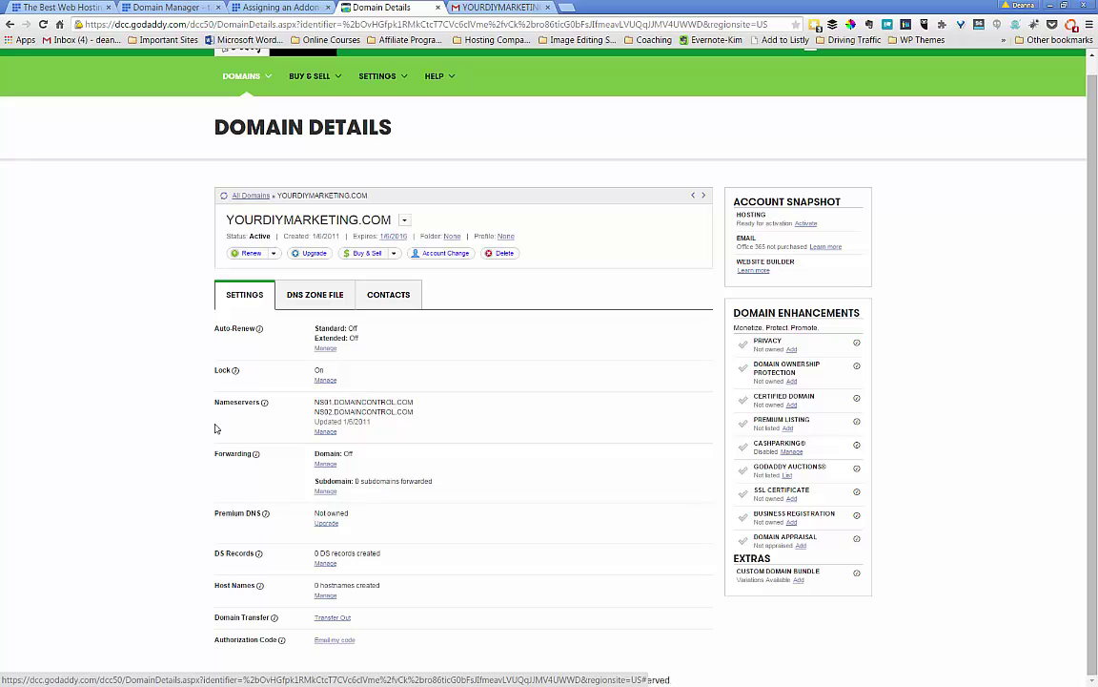
{"action": "left_click", "coordinate": [188, 7]}
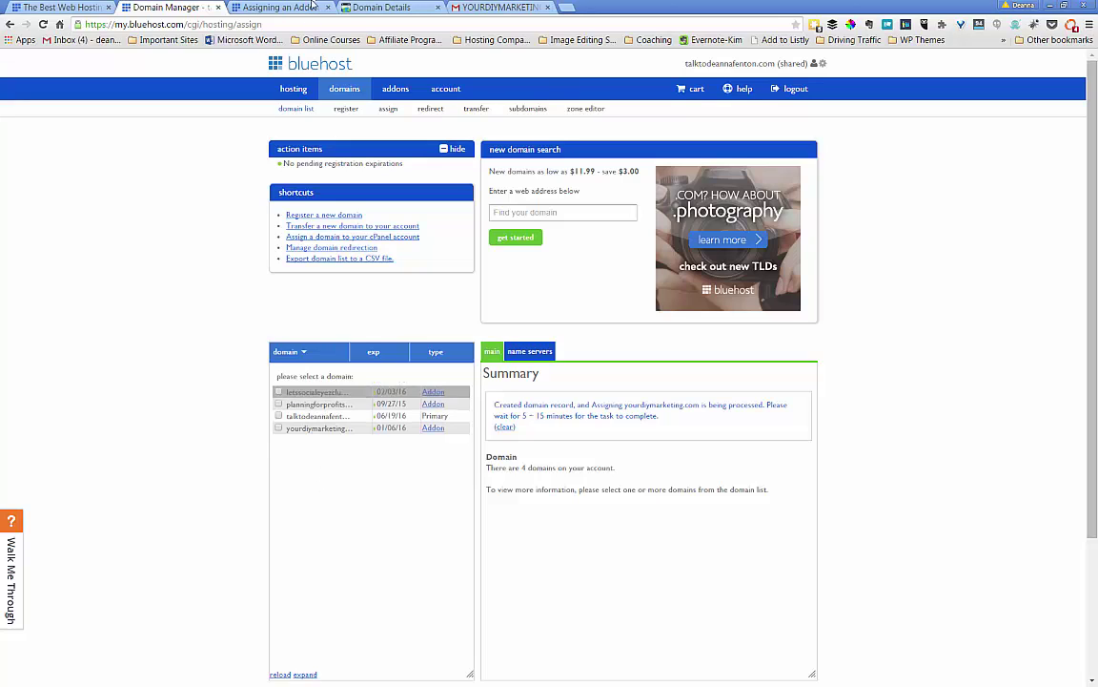
{"action": "left_click", "coordinate": [392, 14]}
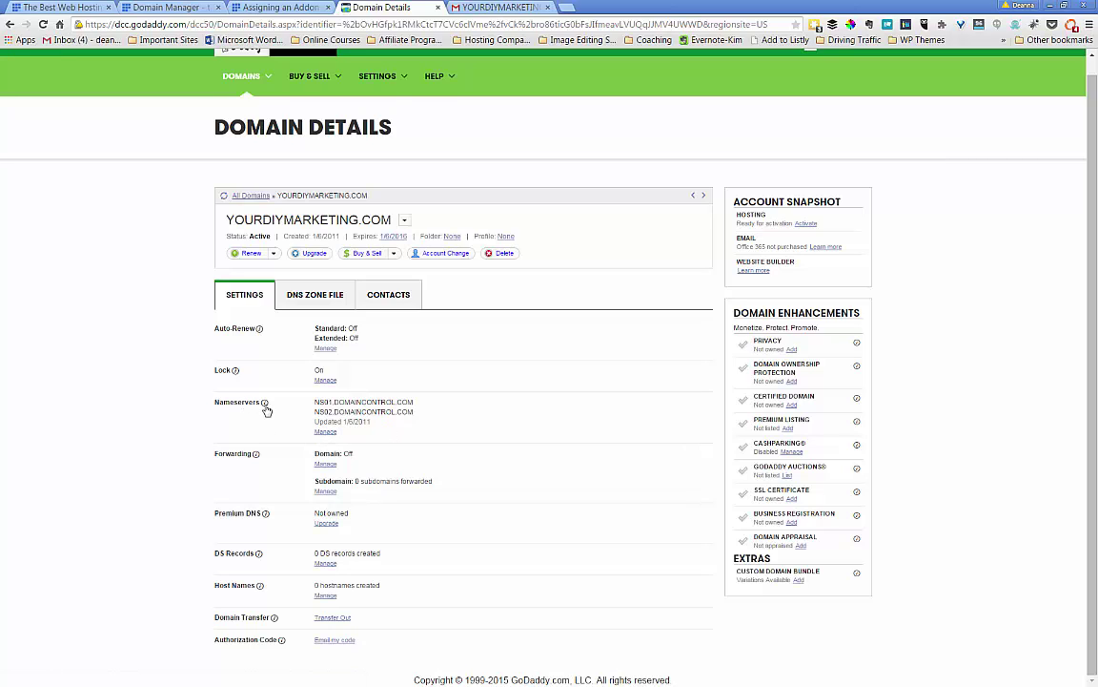
{"action": "left_click", "coordinate": [330, 434]}
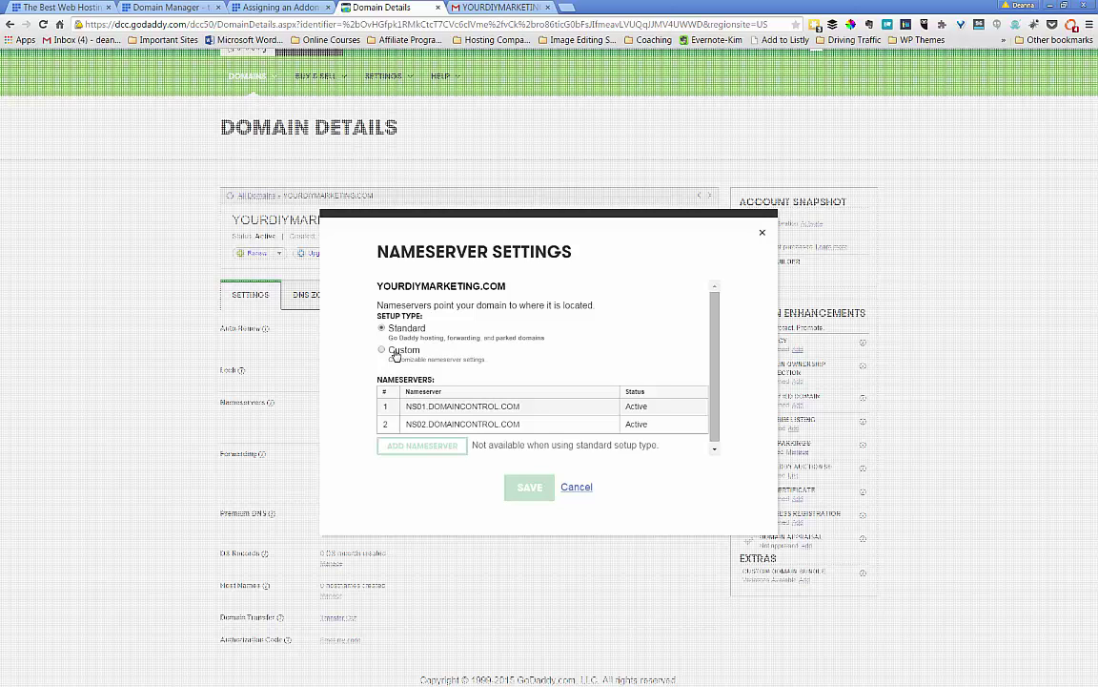
{"action": "left_click", "coordinate": [395, 353]}
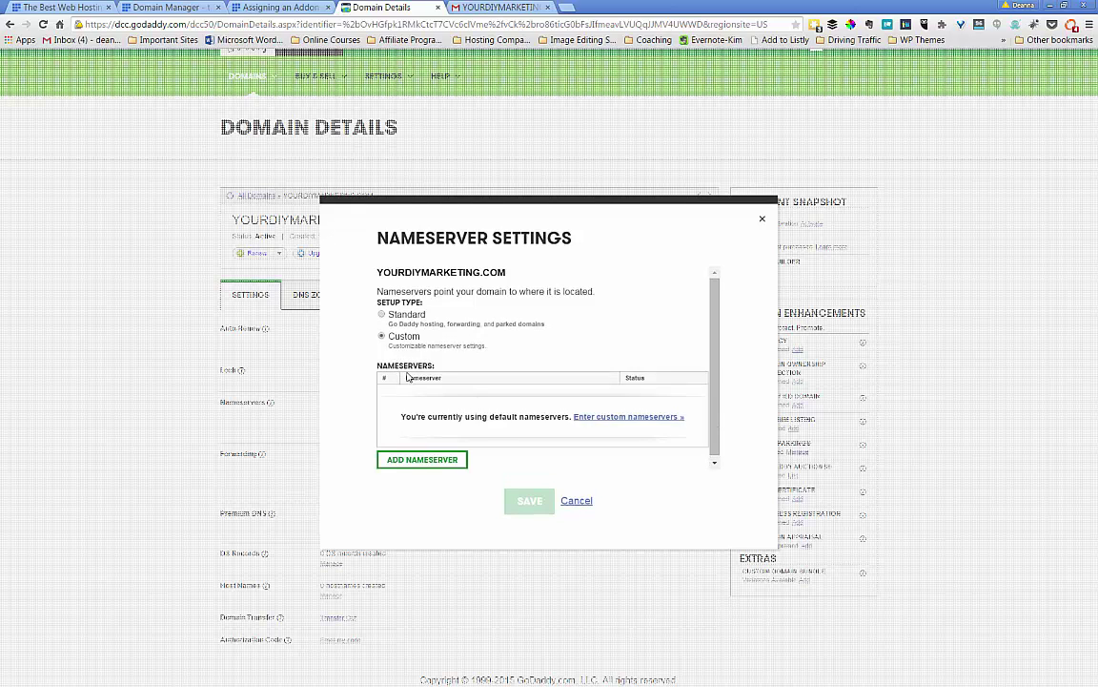
{"action": "left_click", "coordinate": [607, 419]}
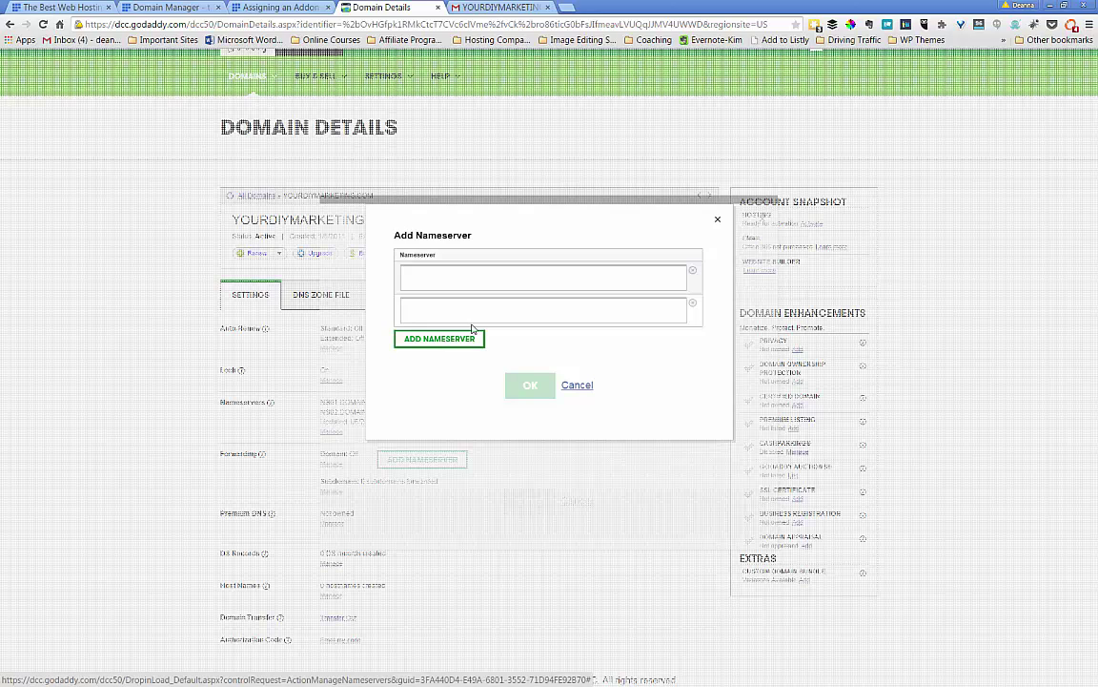
- Add and save ns1.bluehost.com and ns2.bluehost.com as the domain's nameservers, and return to Bluehost's Domain Manager
{"action": "left_click", "coordinate": [427, 280]}
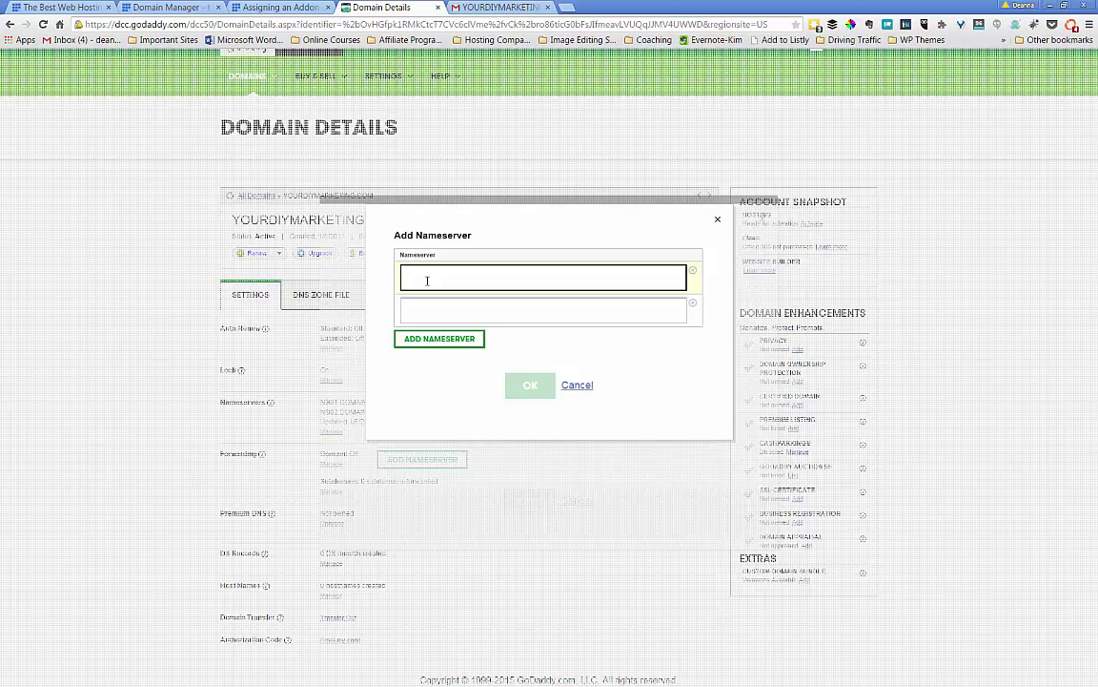
{"action": "type", "text": "ns"}
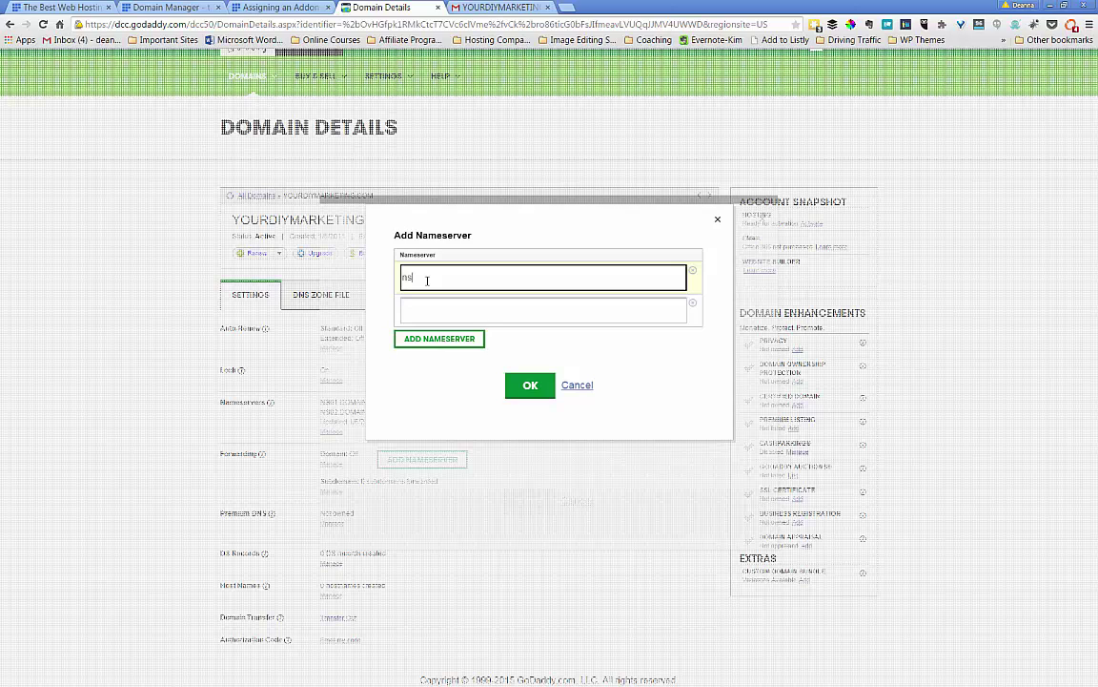
{"action": "type", "text": "1.bluehost.com"}
{"action": "left_click", "coordinate": [422, 313]}
{"action": "type", "text": "ns2"}
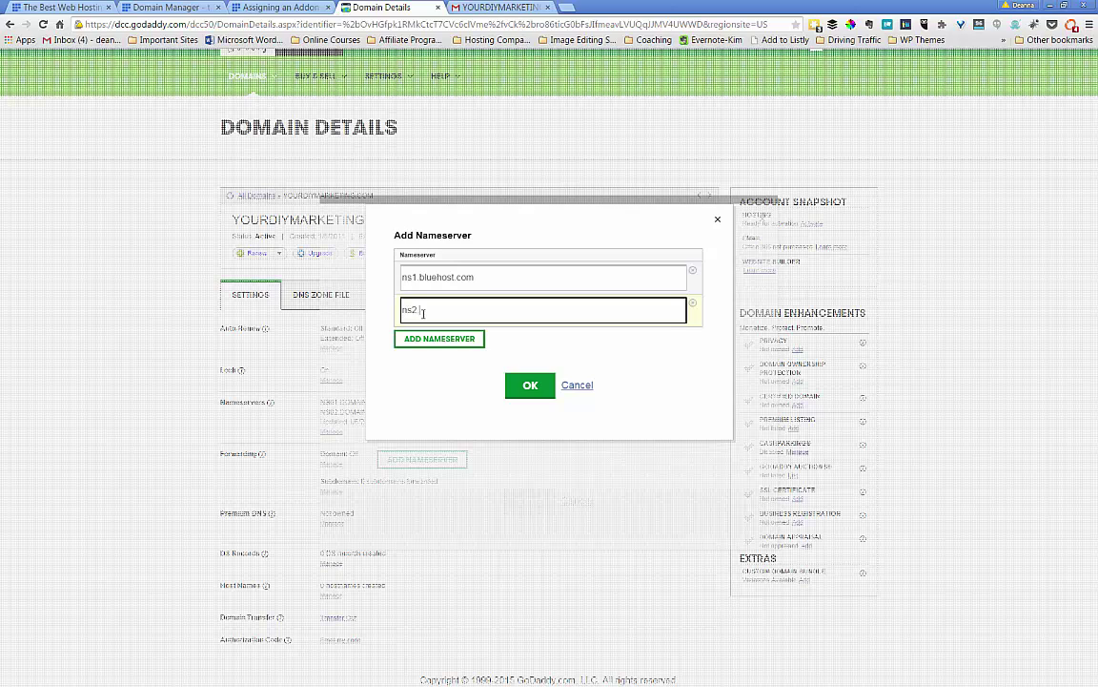
{"action": "type", "text": ".bluehost.com"}
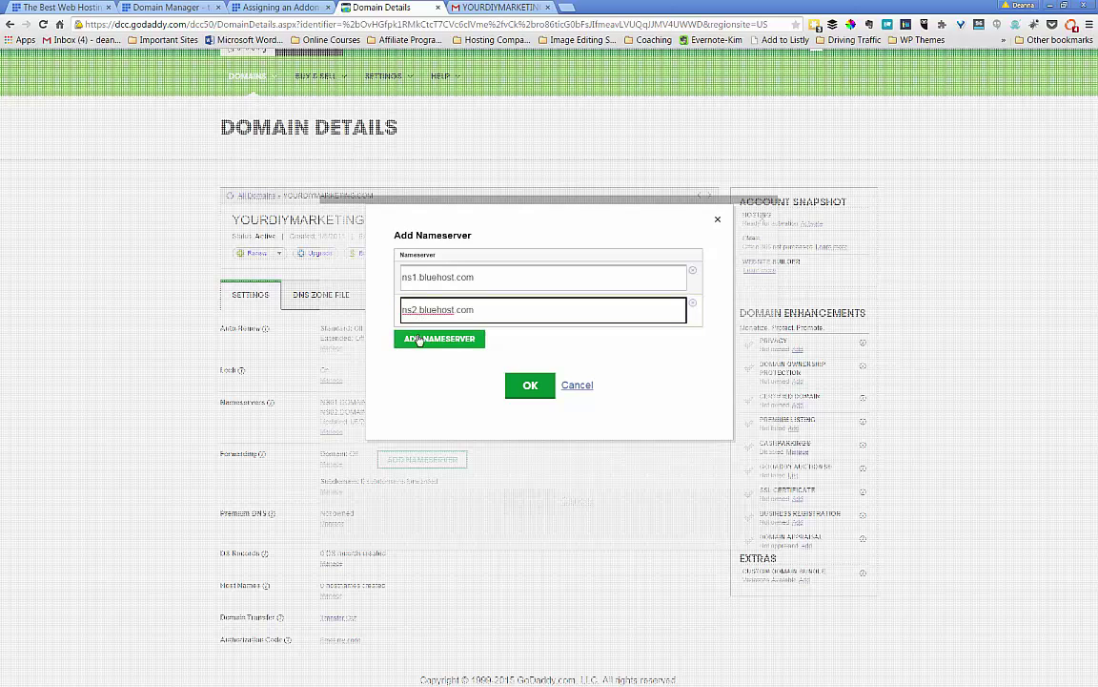
{"action": "left_click", "coordinate": [531, 387]}
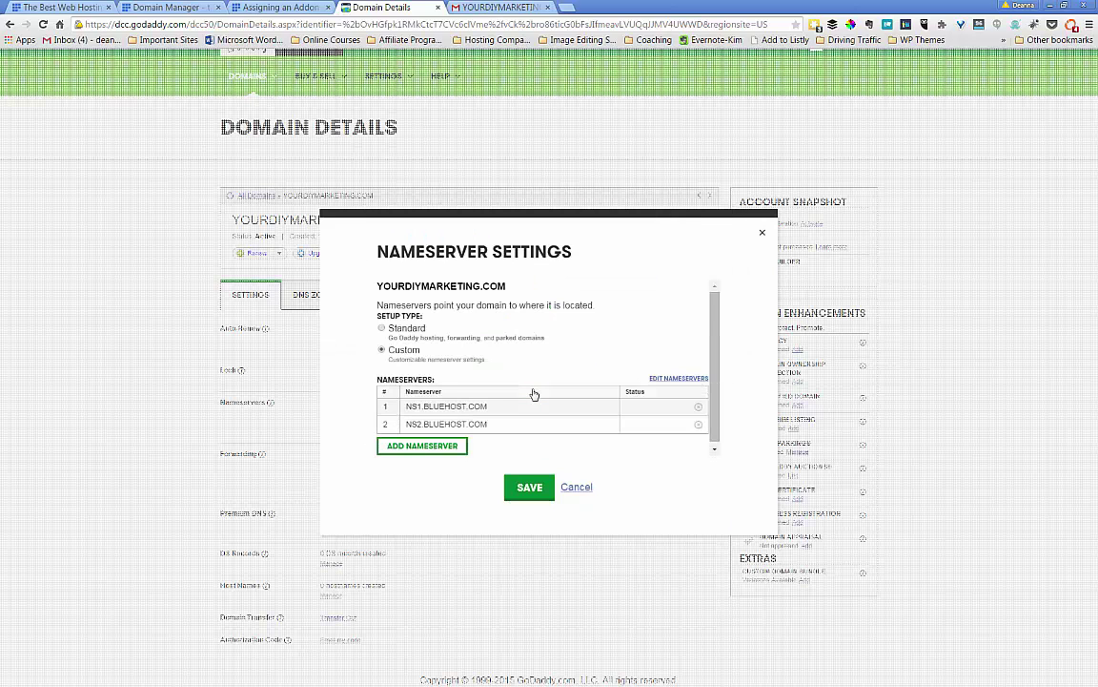
{"action": "left_click", "coordinate": [529, 487]}
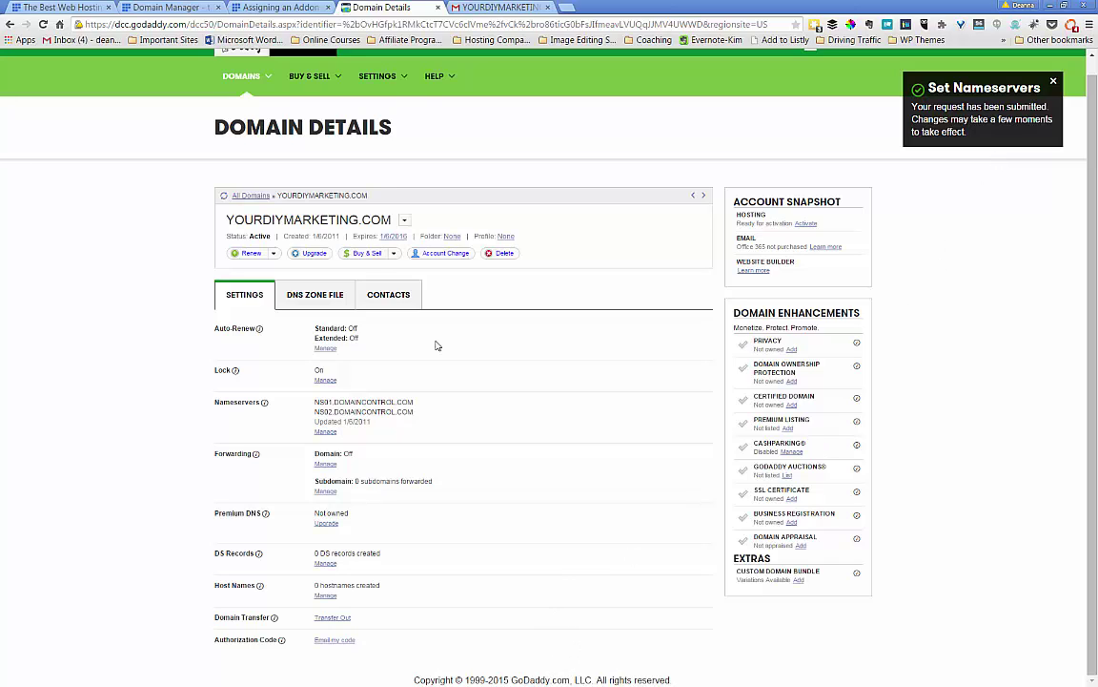
{"action": "left_click", "coordinate": [181, 8]}
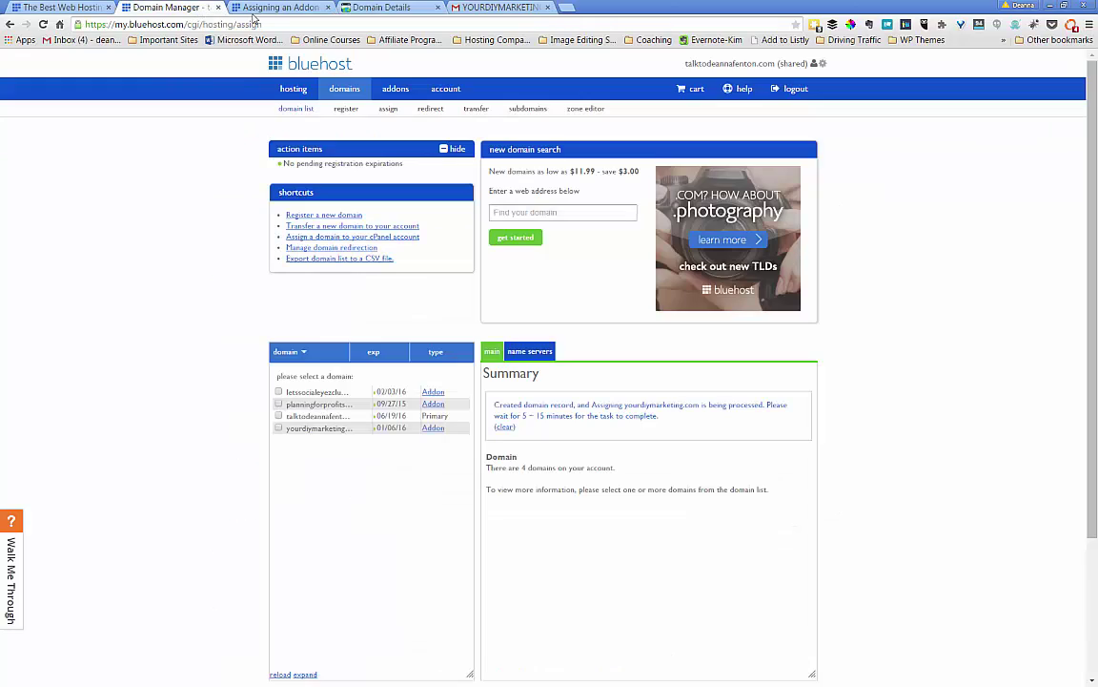